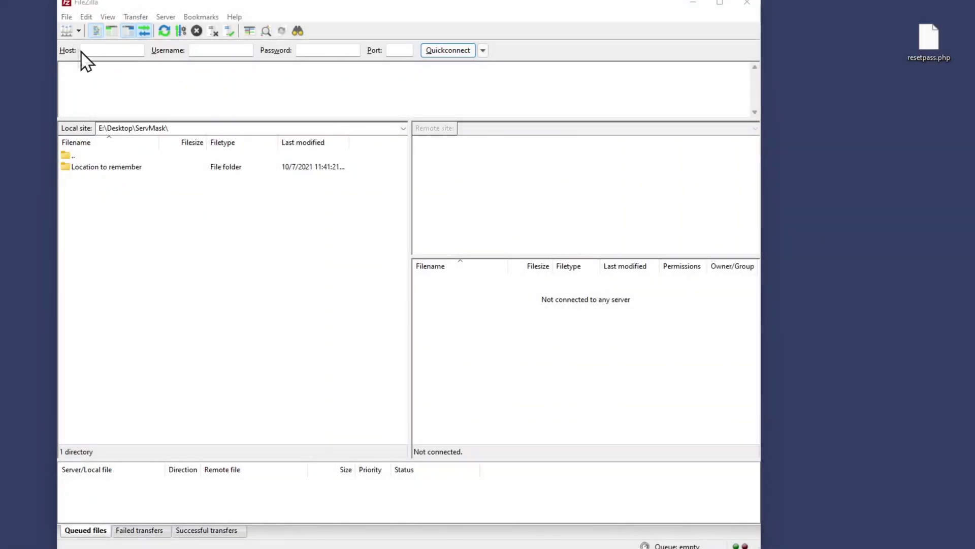
Connect over SFTP to the saved ServMask site from Site Manager
left_click(68, 33)
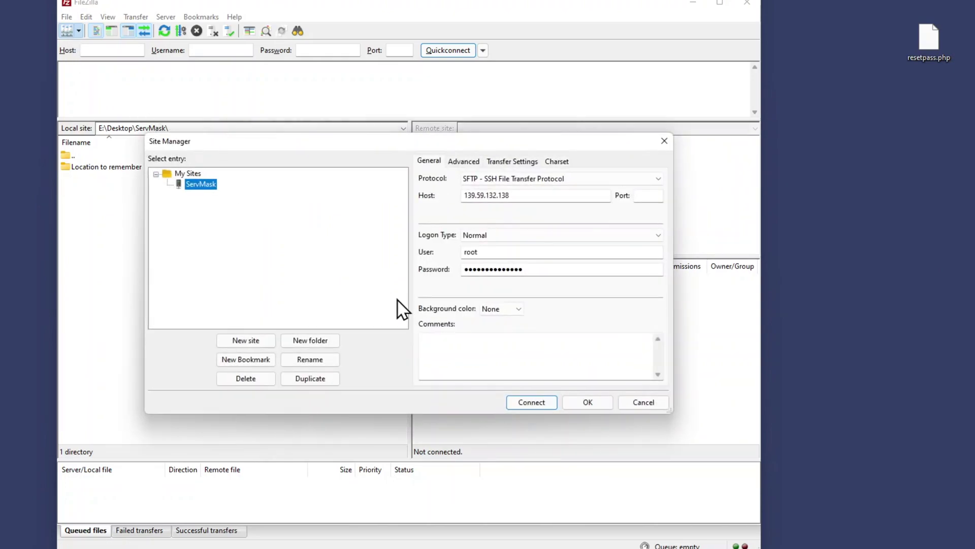
left_click(525, 402)
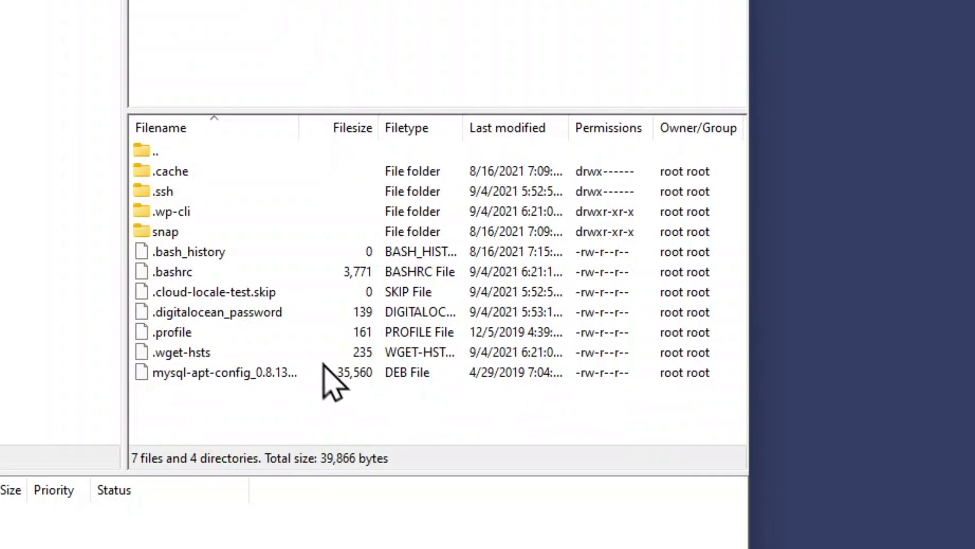
Go up to the server's root directory and open the var folder
left_click(222, 154)
double_click(222, 154)
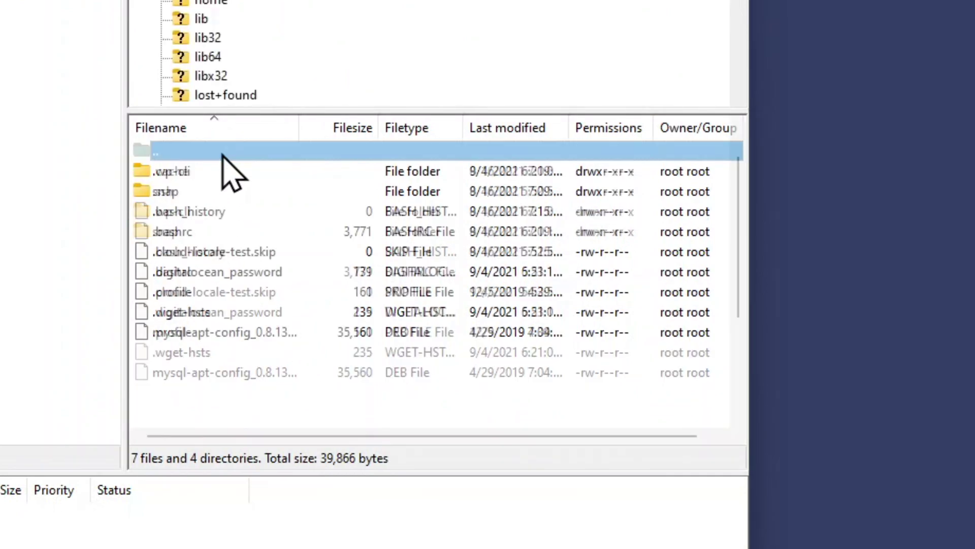
scroll(252, 375, "down", 3)
left_click(250, 412)
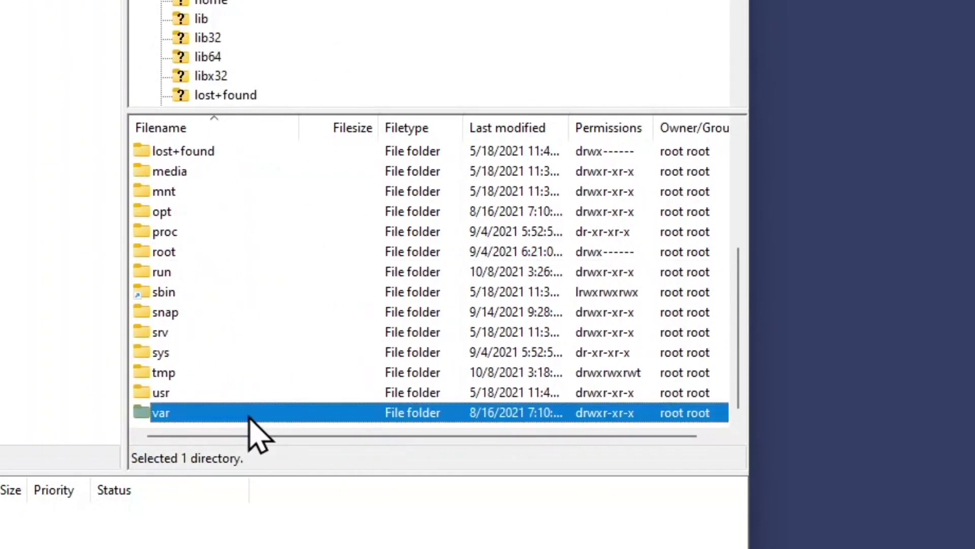
double_click(250, 413)
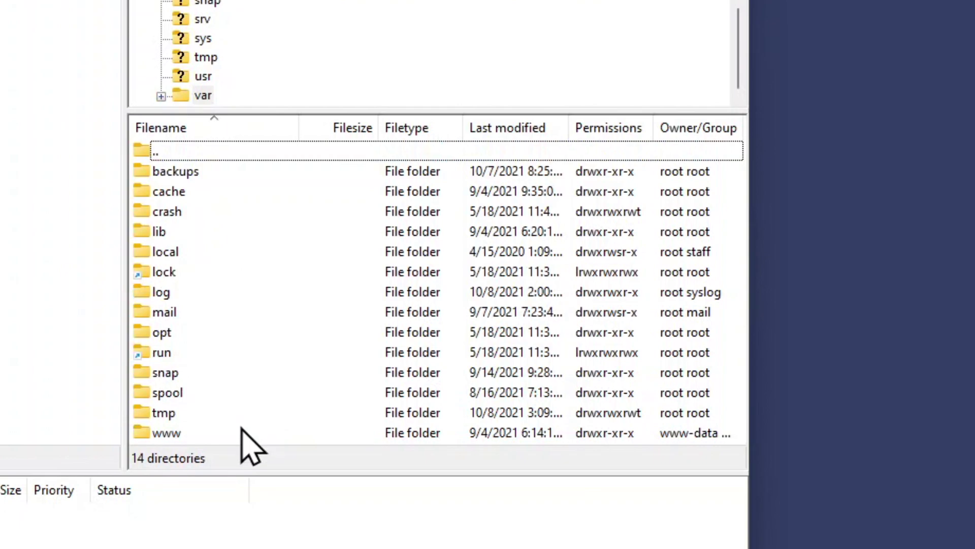
Open www, then html, and scroll down to show wp-load.php
left_click(244, 433)
double_click(244, 435)
left_click(178, 172)
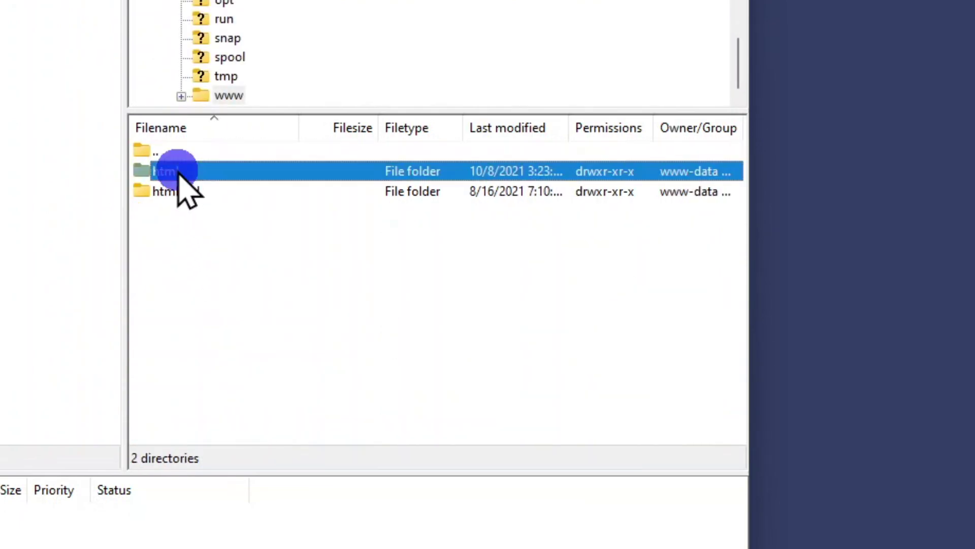
double_click(177, 172)
scroll(203, 241, "down", 2)
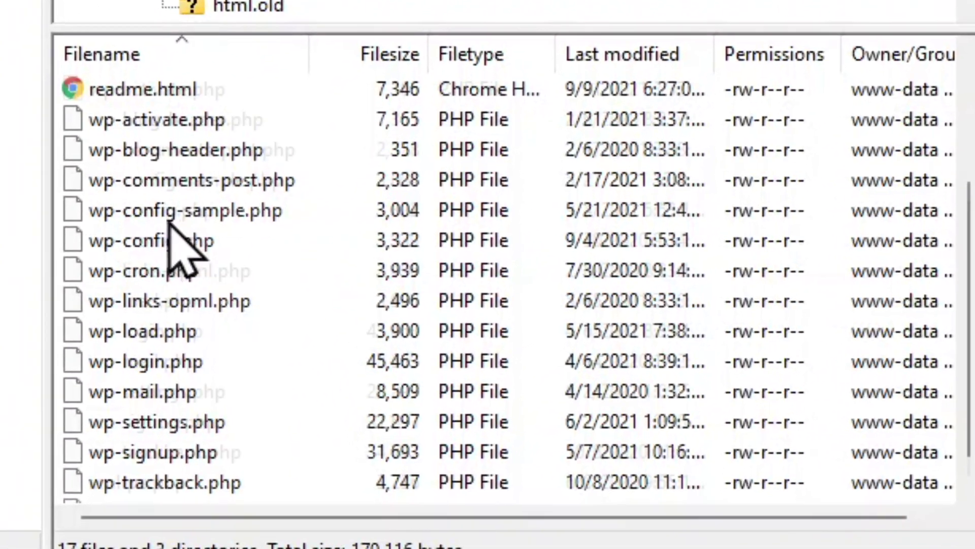
scroll(204, 259, "down", 1)
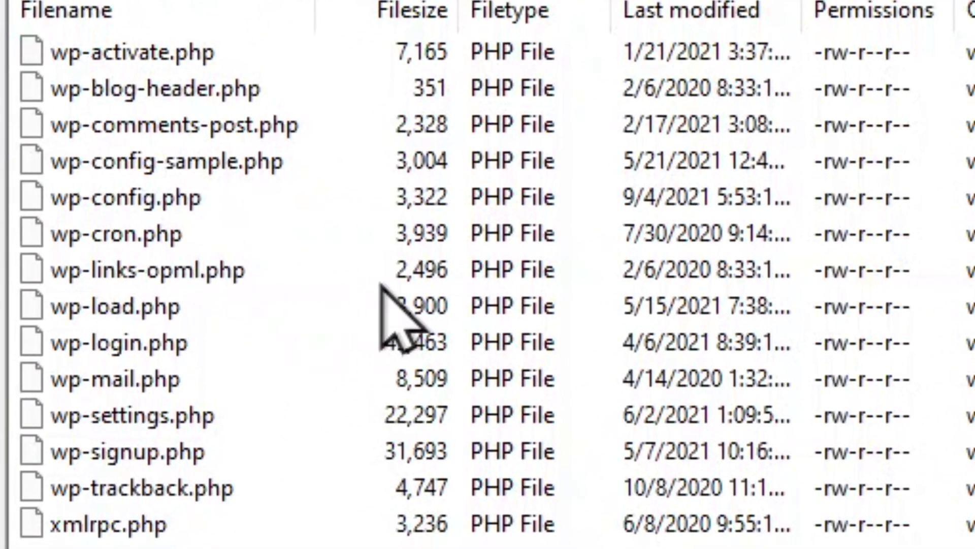
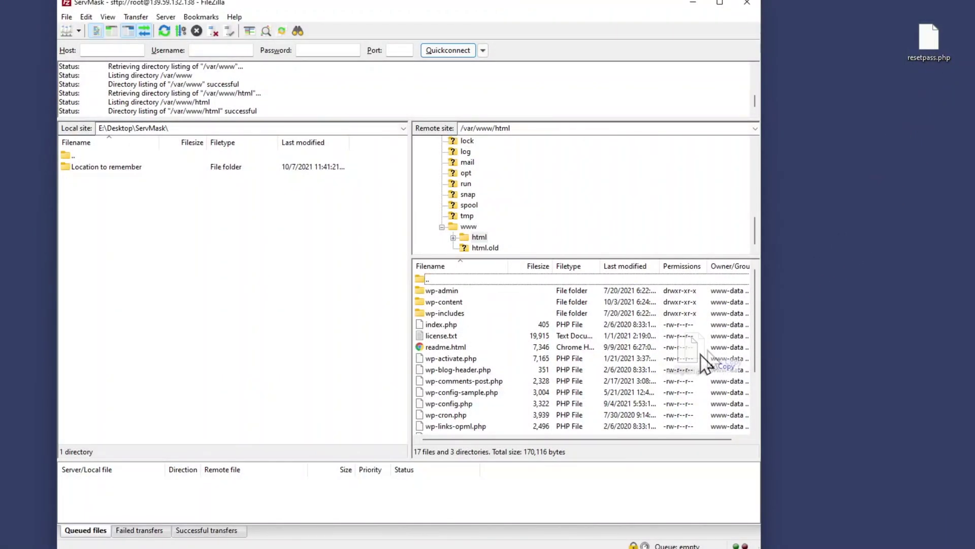
Open the local 'Location to remember' folder and upload the 1,003-byte resetpass.php into /var/www/html
left_click_drag(706, 363, 898, 147)
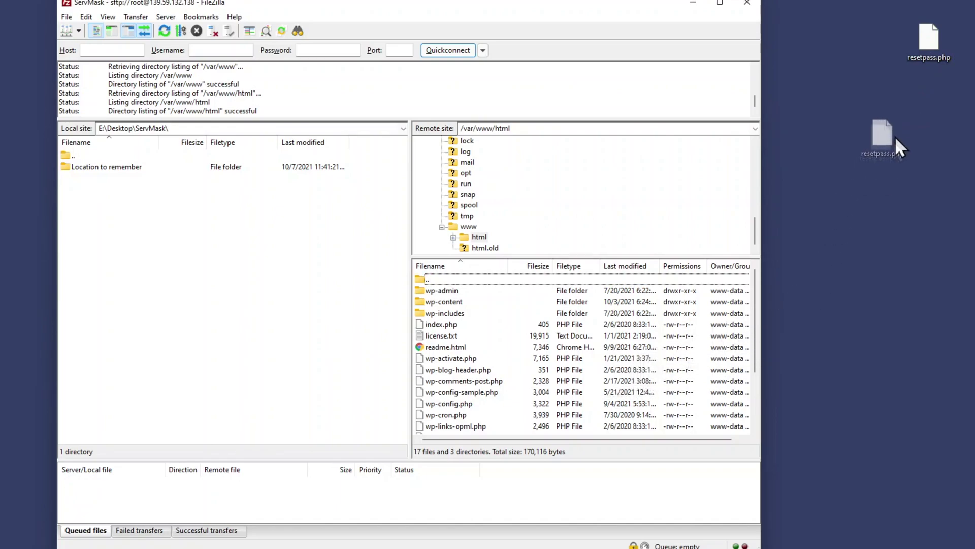
left_click_drag(937, 44, 938, 44)
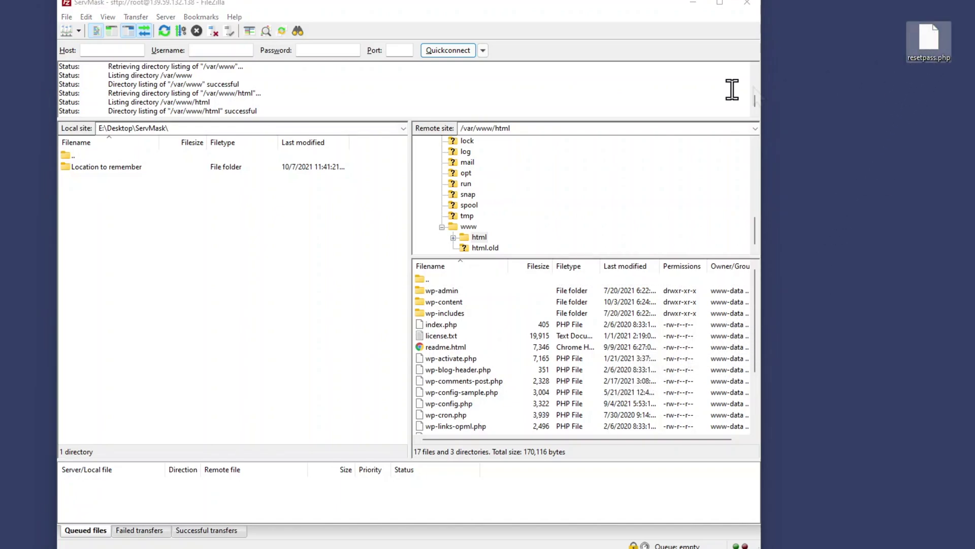
double_click(138, 170)
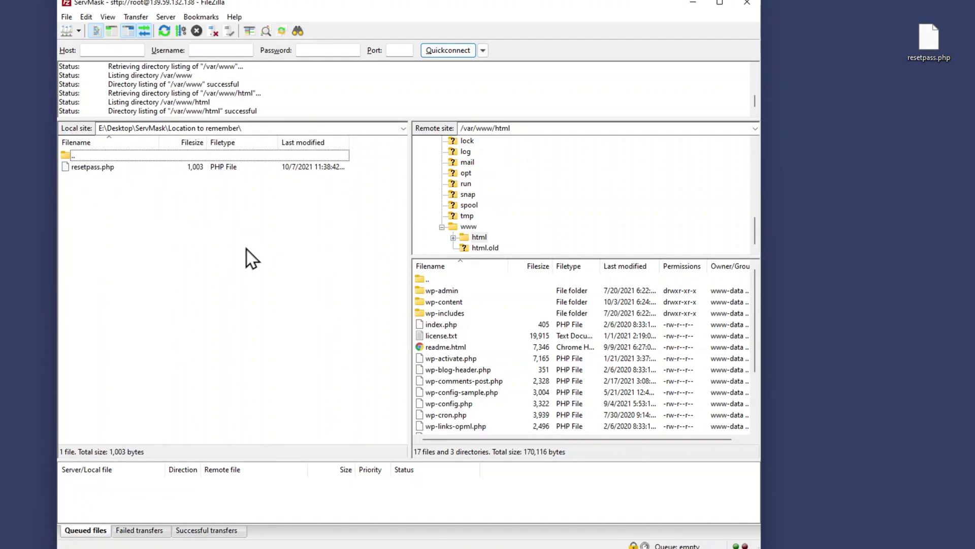
left_click_drag(930, 44, 595, 404)
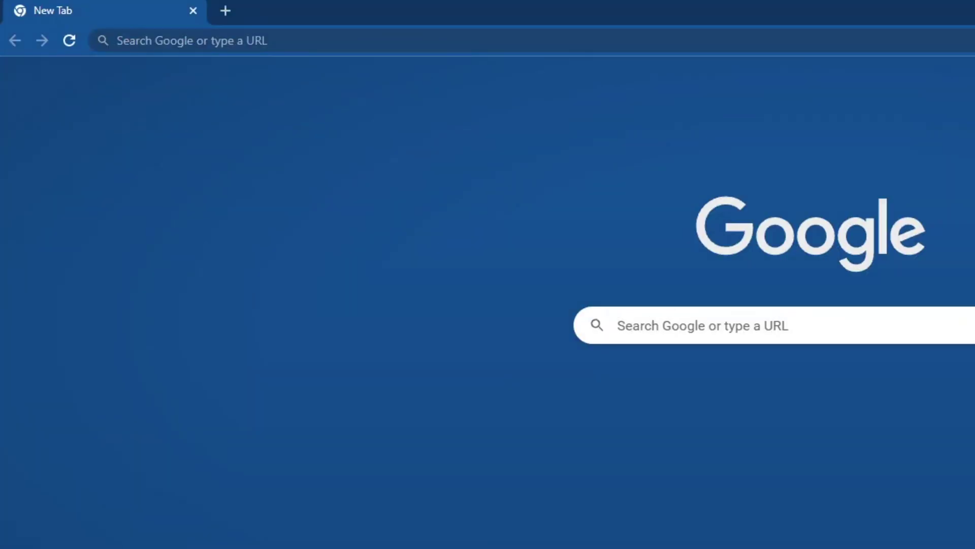
left_click(387, 41)
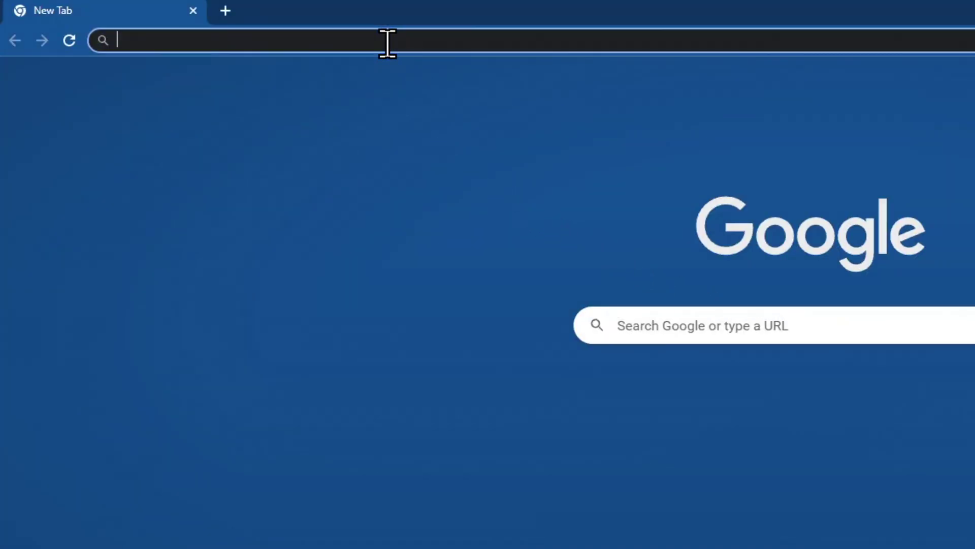
type("https://gdrive.wp-migration.com/")
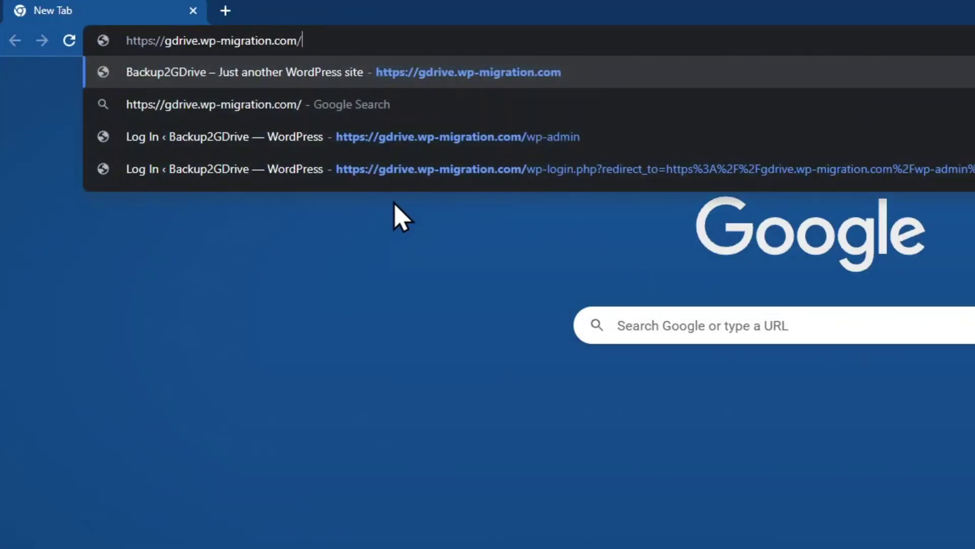
type("resetpass")
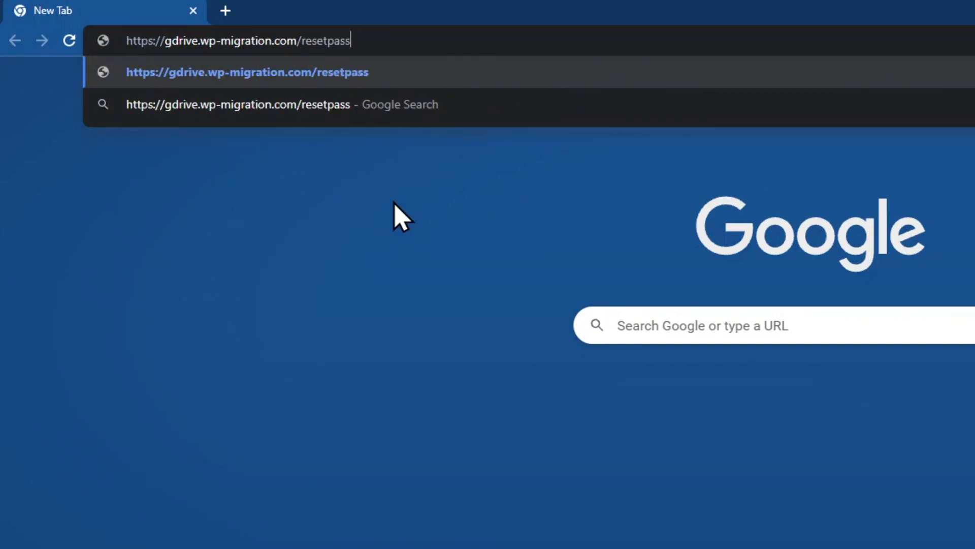
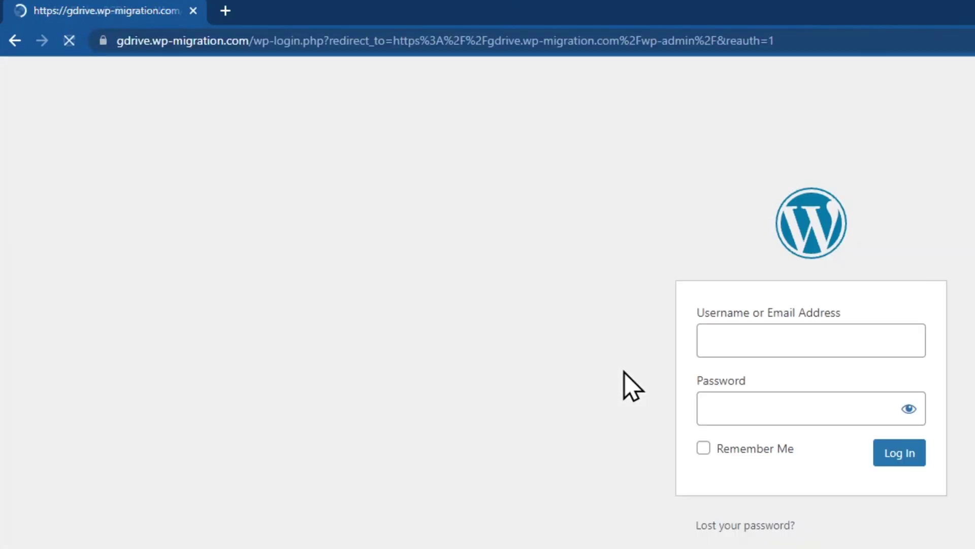
Log in to the WordPress admin with the pasted administrator username and the account password
right_click(742, 341)
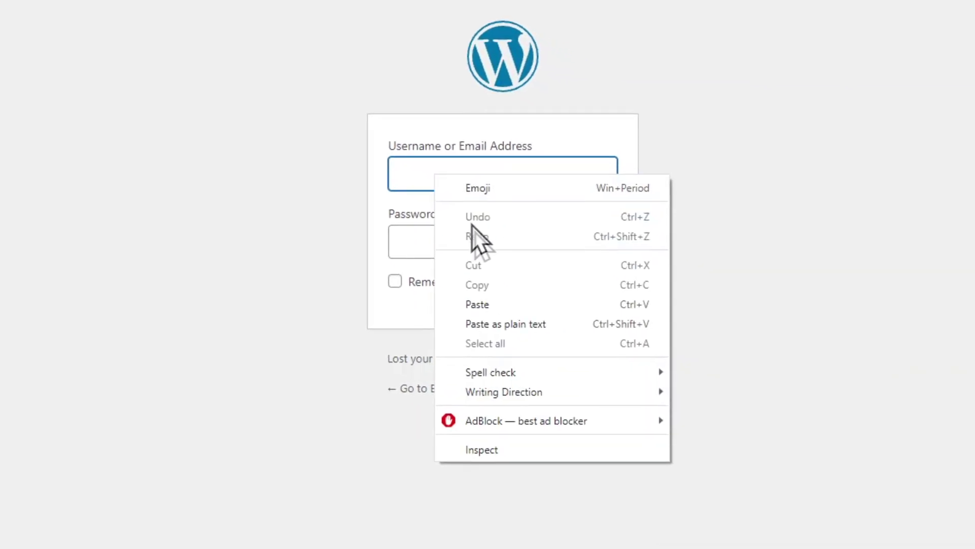
left_click(495, 305)
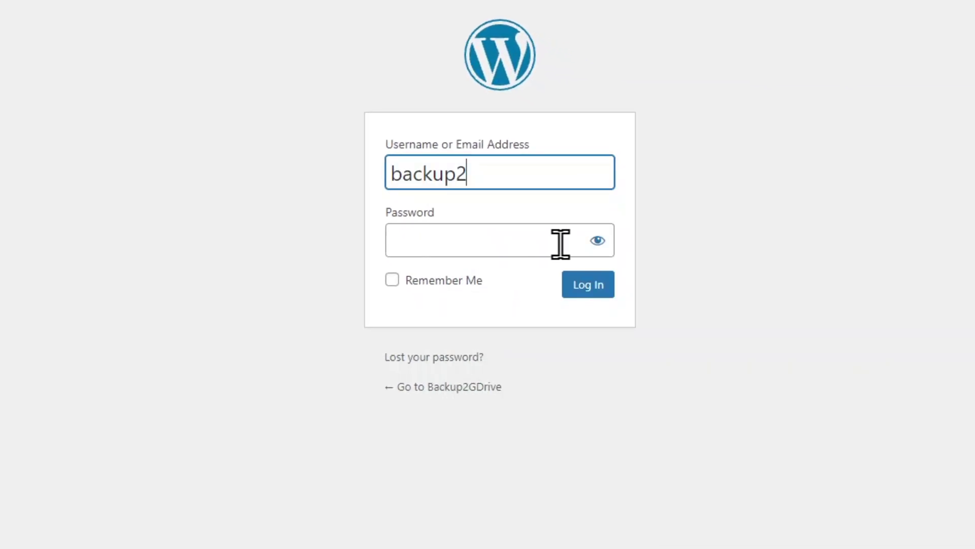
left_click(596, 242)
left_click(546, 244)
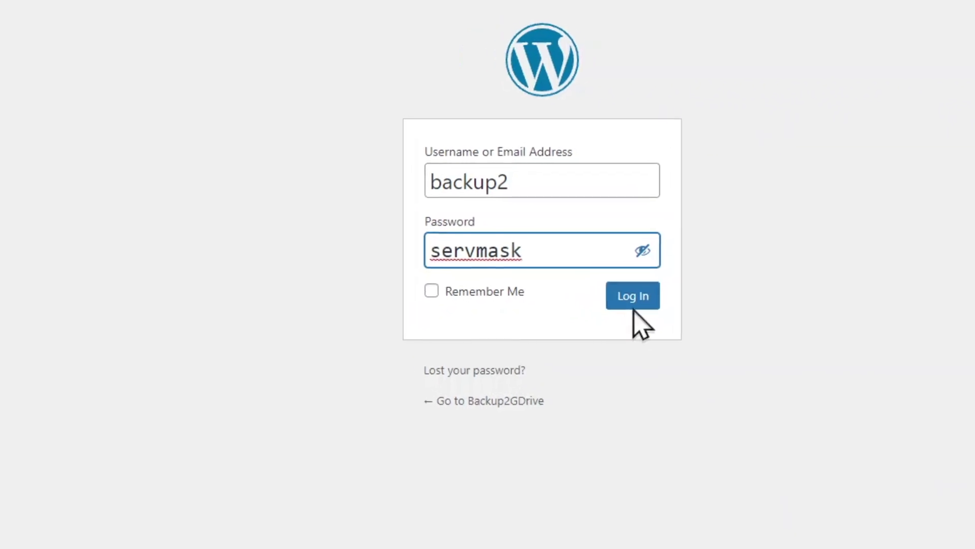
left_click(585, 290)
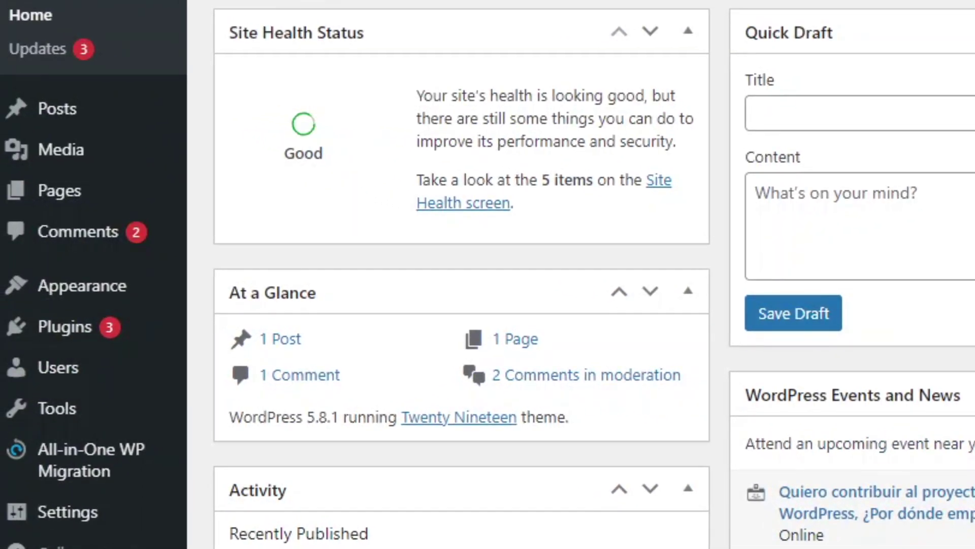
Open the edit profile page for user backup2 from the All Users list
left_click(131, 370)
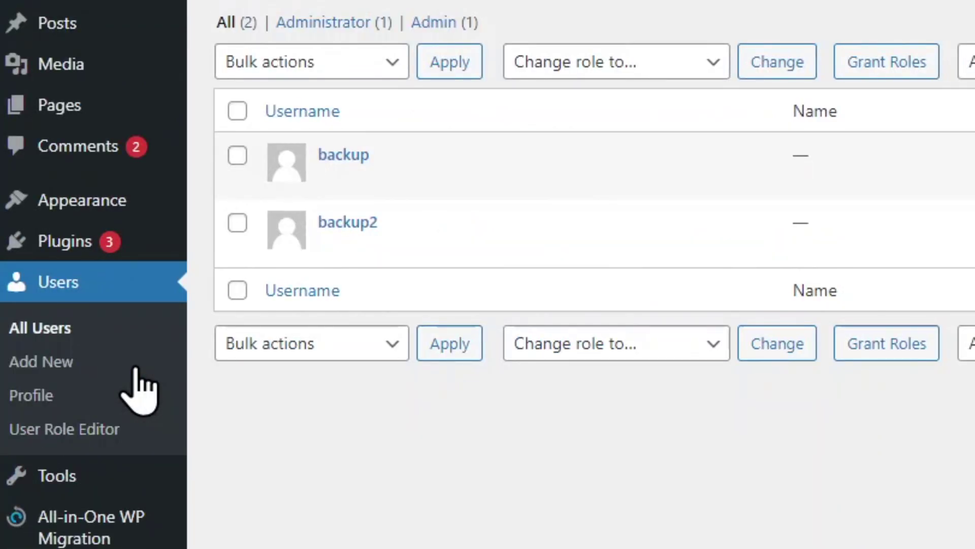
left_click(331, 247)
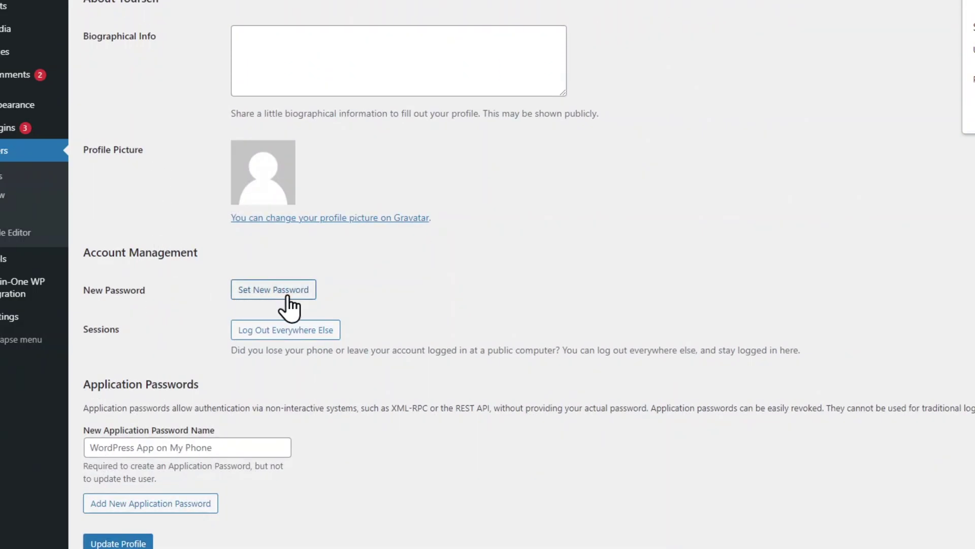
Give backup2 a freshly regenerated strong password, copy it, and update the profile
left_click(287, 296)
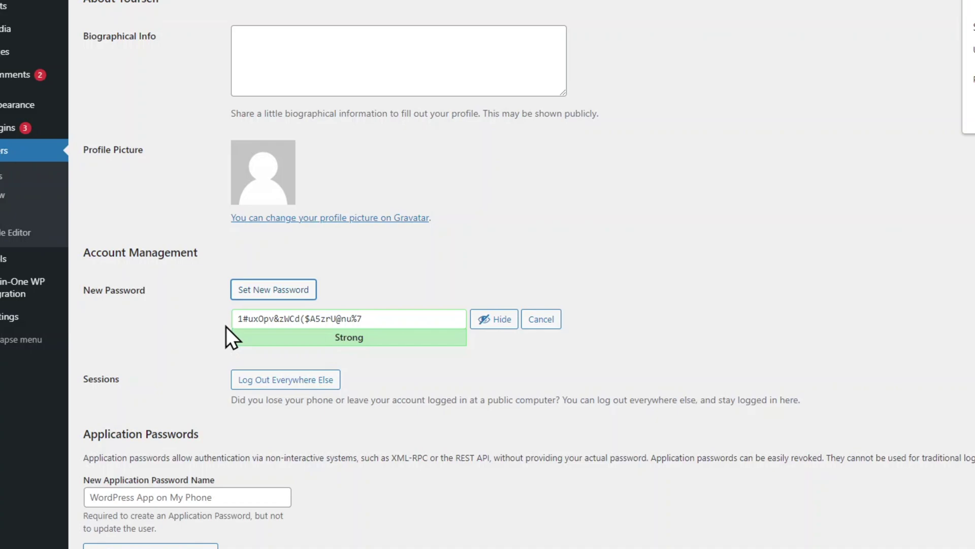
left_click(411, 320)
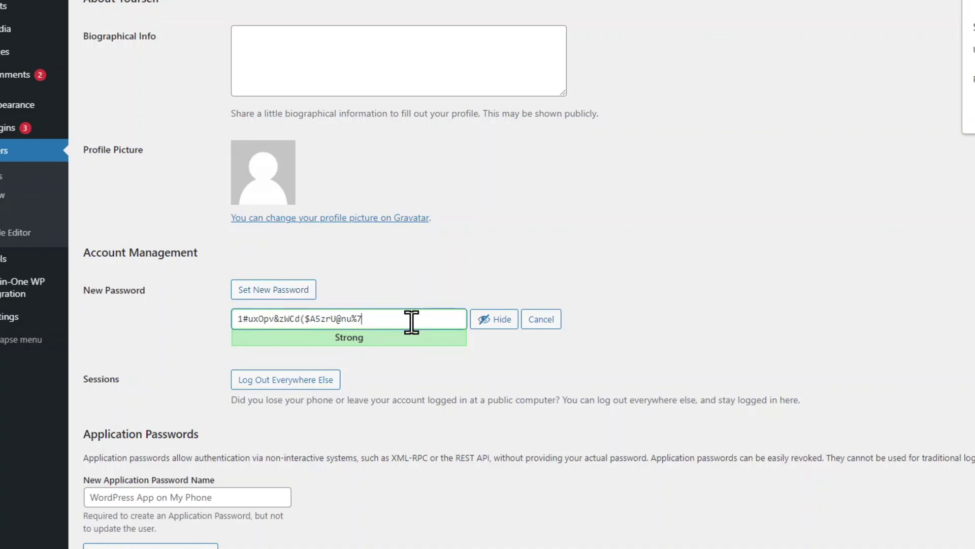
key("ctrl+a")
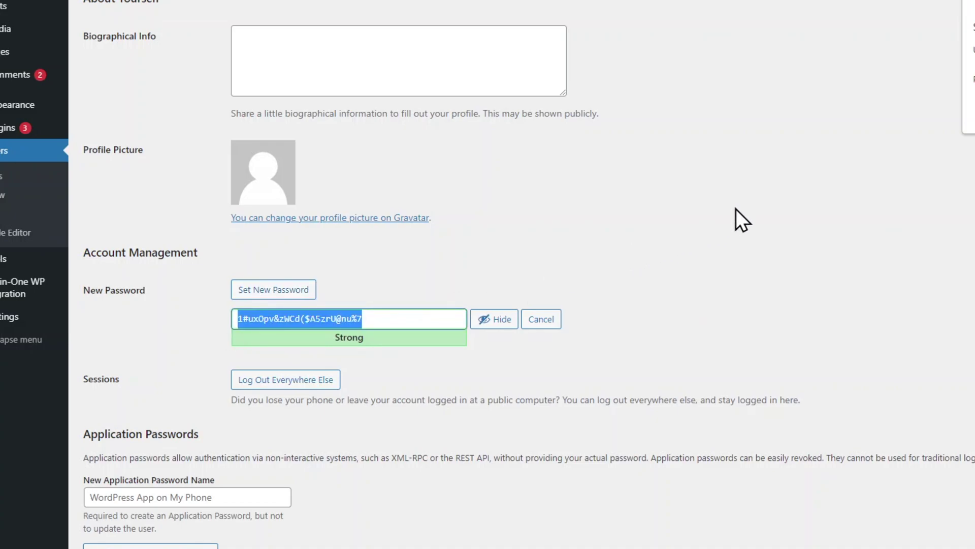
type("abcdef")
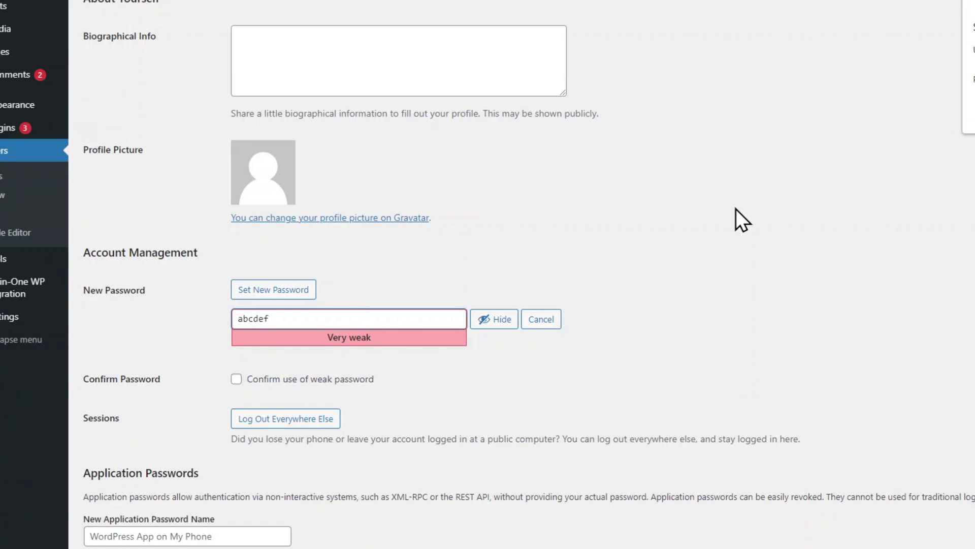
left_click(279, 294)
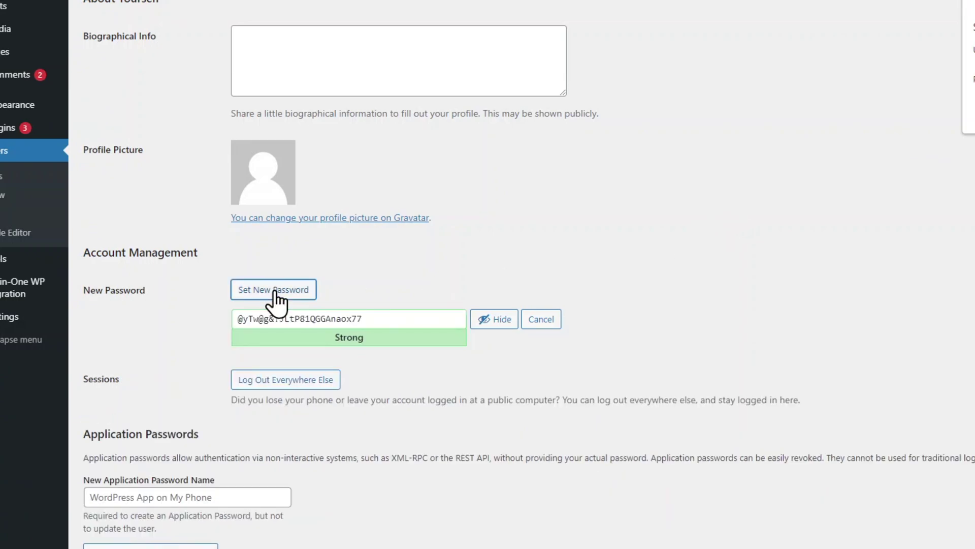
left_click(446, 320)
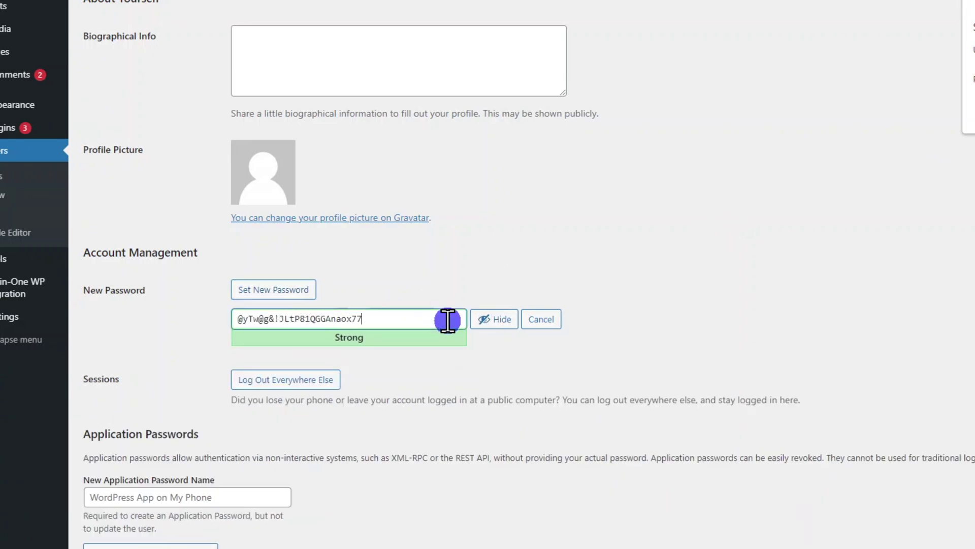
key("ctrl+a")
scroll(448, 320, "down", 2)
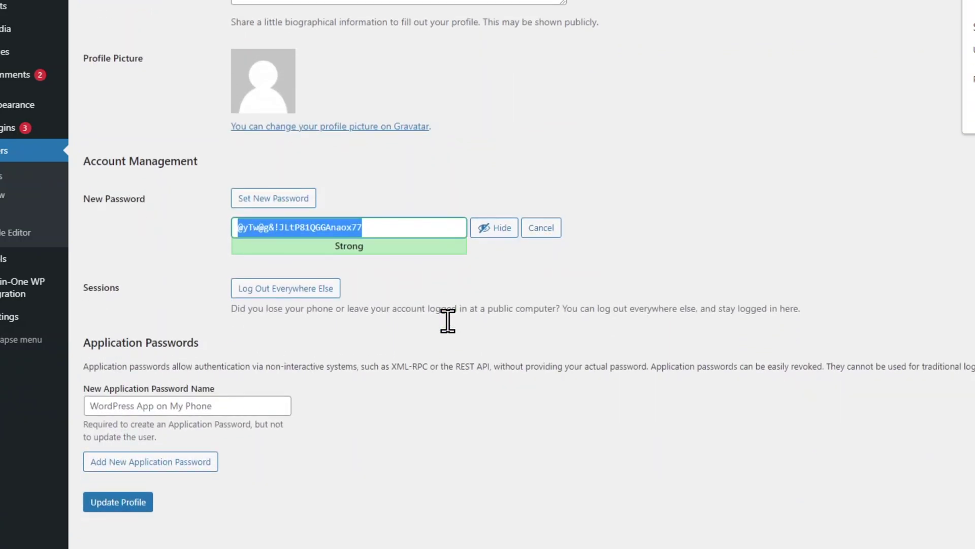
left_click(117, 510)
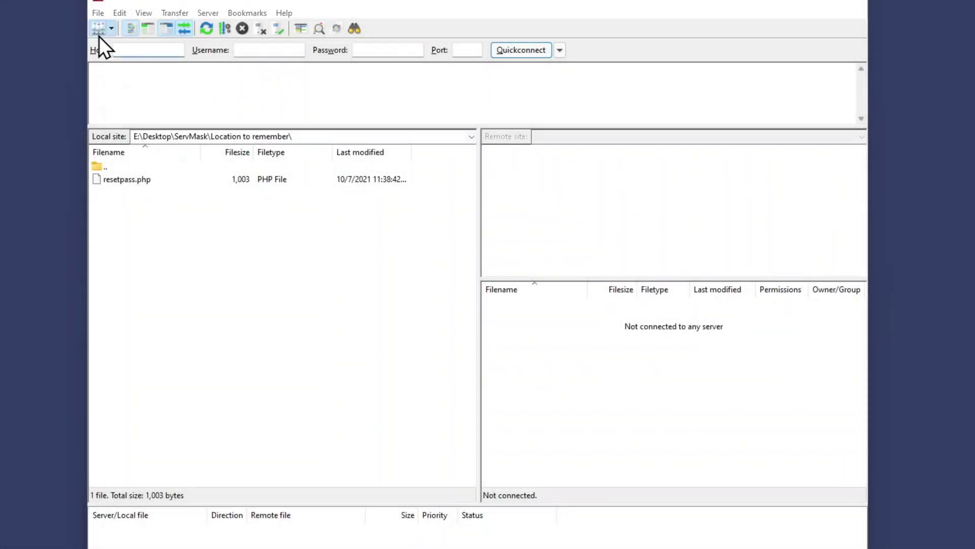
Connect to the saved ServMask site from the Site Manager
left_click(99, 36)
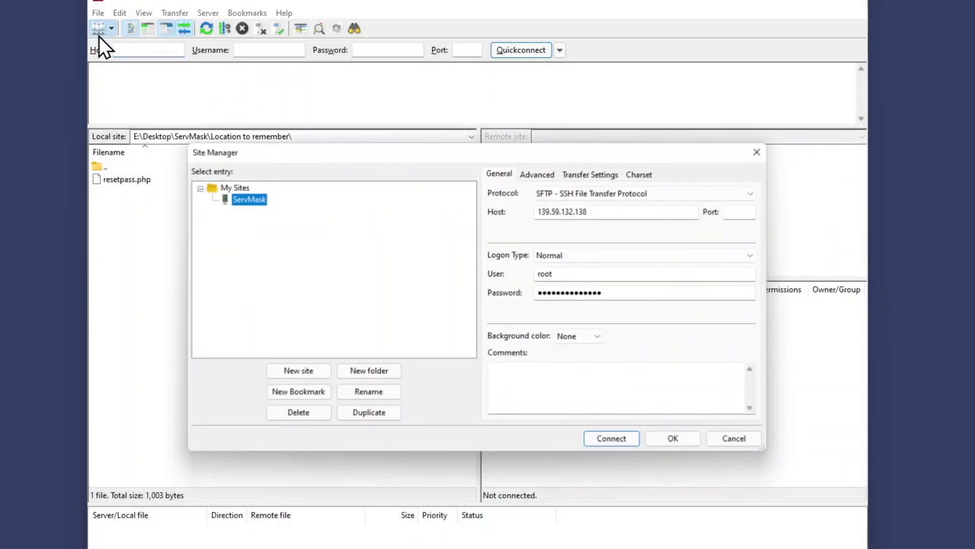
left_click(610, 440)
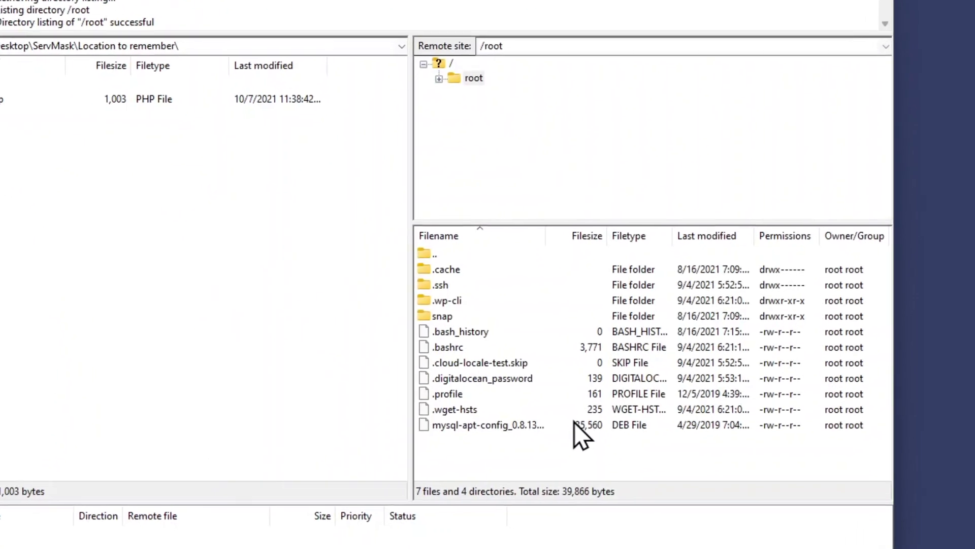
Navigate the remote pane to /var/www/html and select resetpass.php
double_click(387, 218)
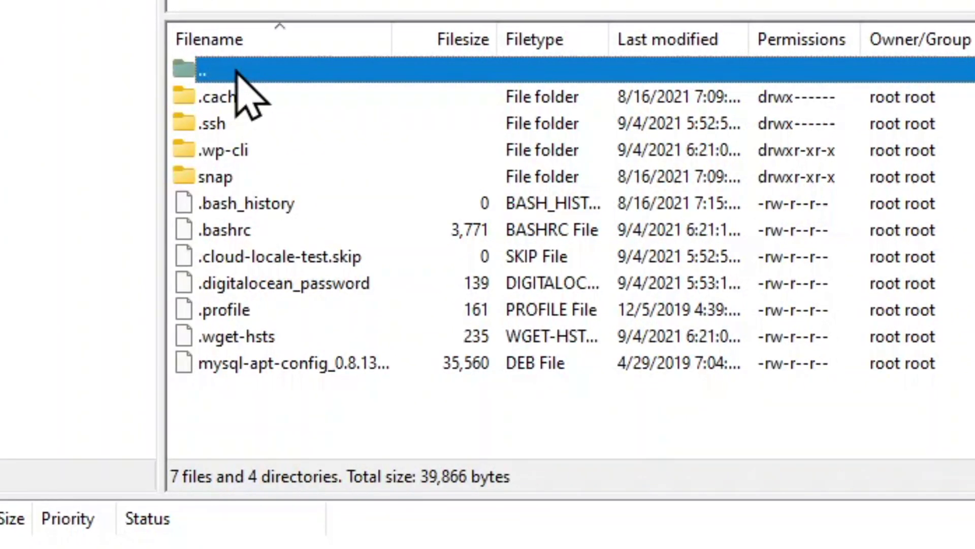
scroll(283, 305, "down", 3)
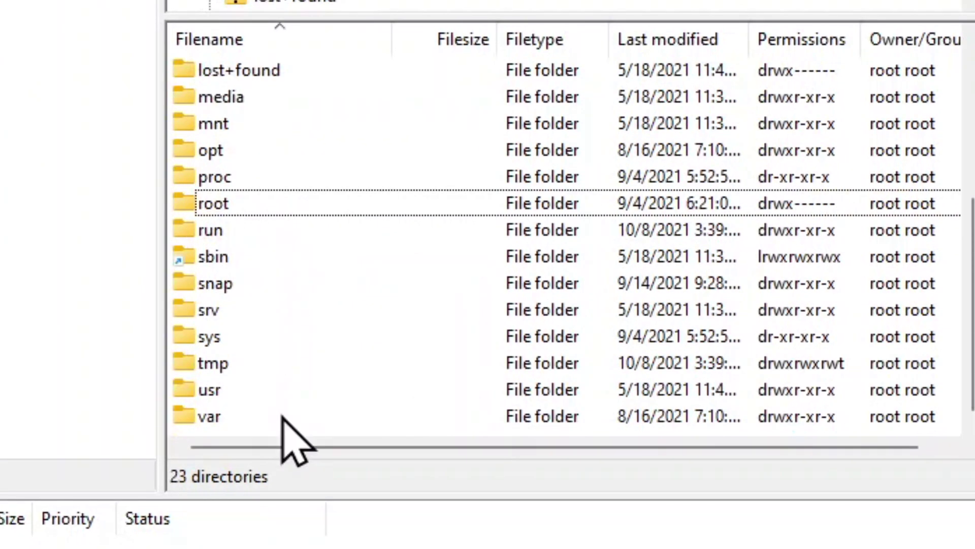
left_click(282, 414)
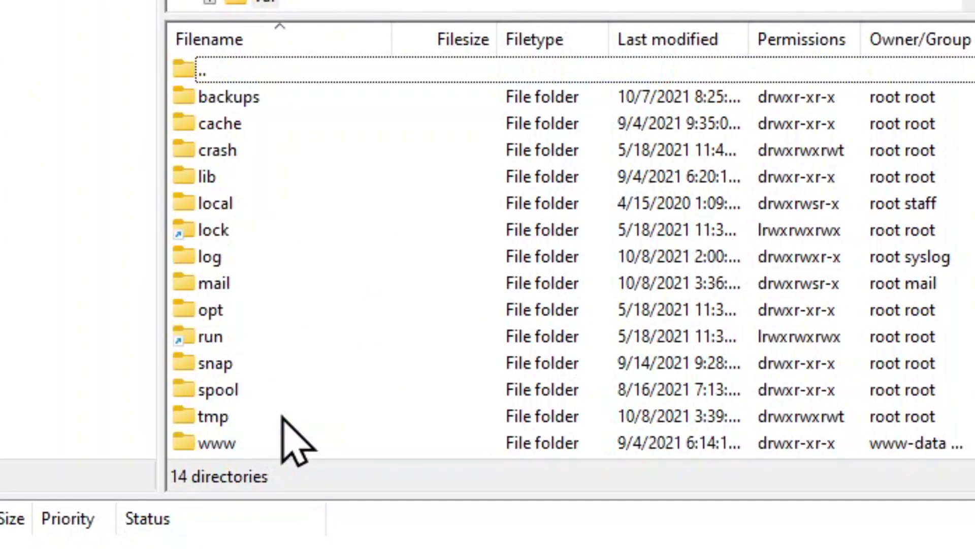
double_click(283, 444)
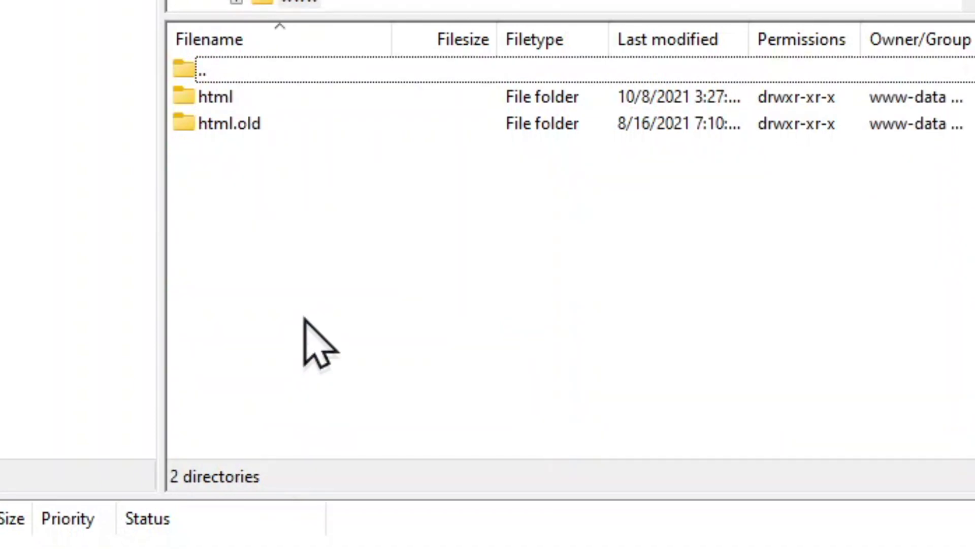
double_click(288, 98)
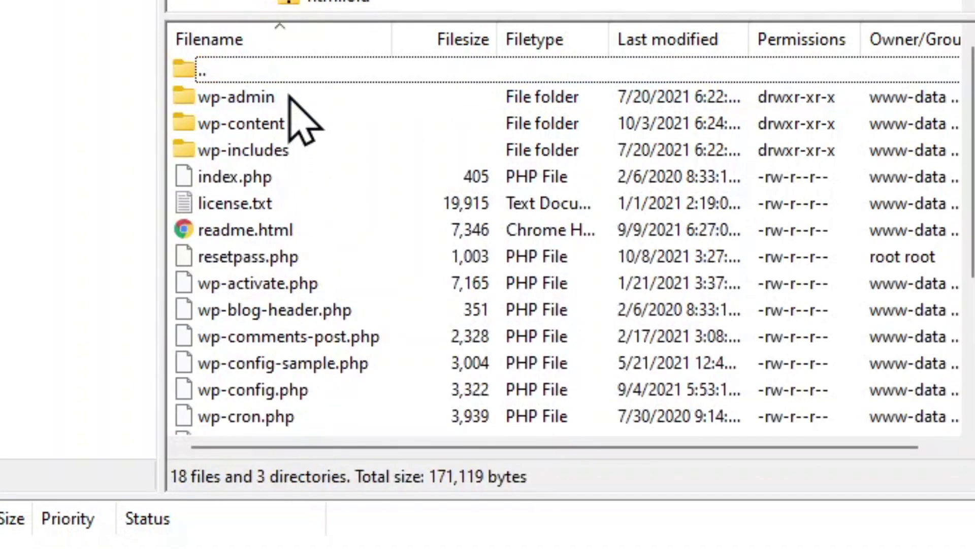
scroll(305, 132, "down", 2)
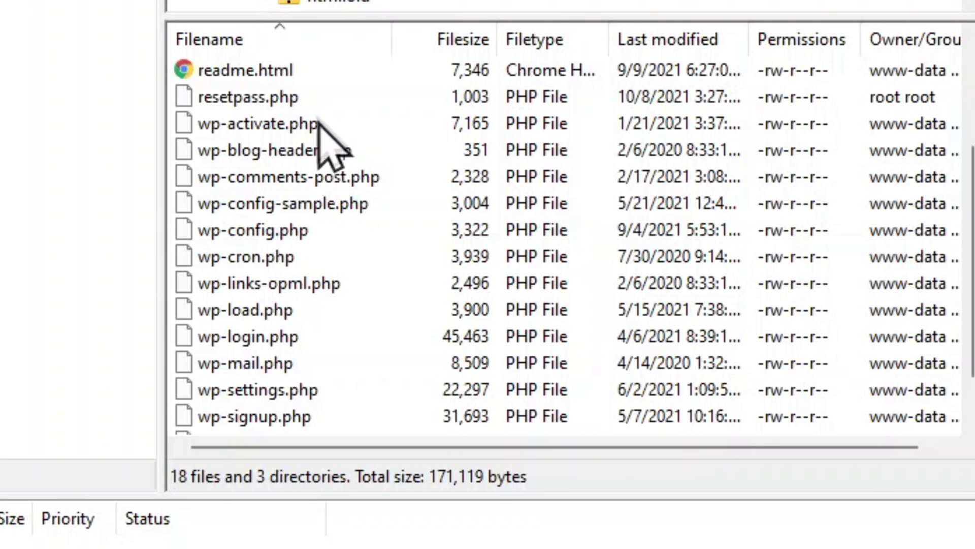
left_click(317, 99)
right_click(338, 97)
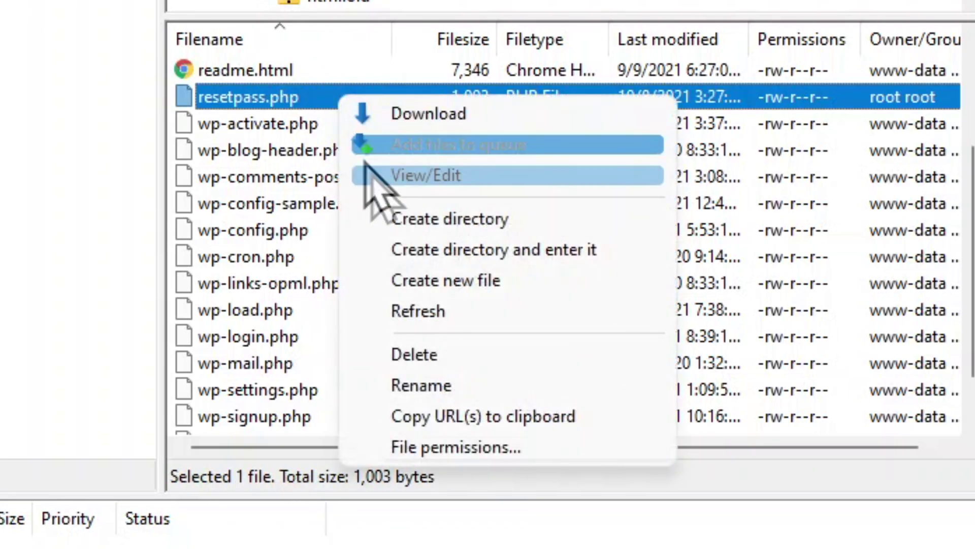
Delete resetpass.php from /var/www/html and confirm the deletion
left_click(531, 356)
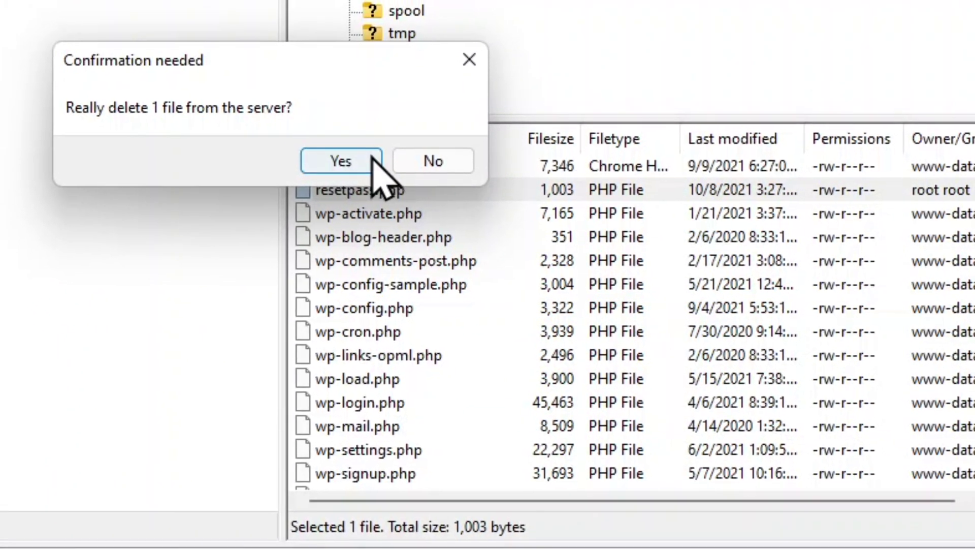
left_click(373, 160)
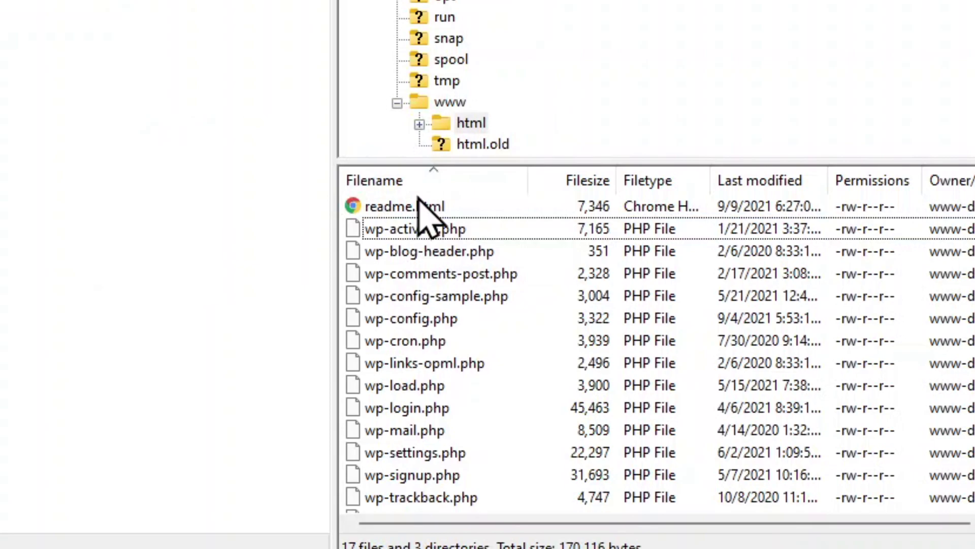
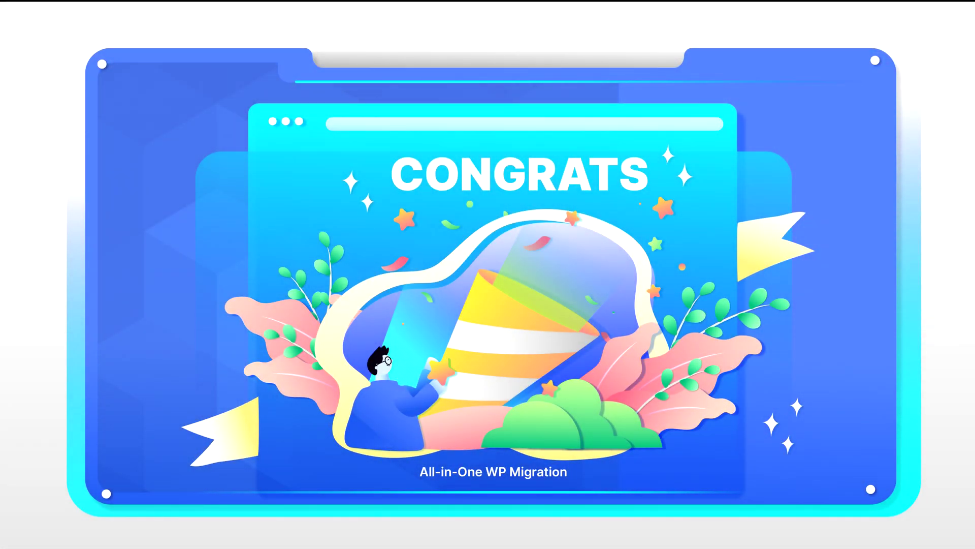
Fill in the contact's name, subject 'I have a question' and description 'My question', then submit the request
type("Customer Name")
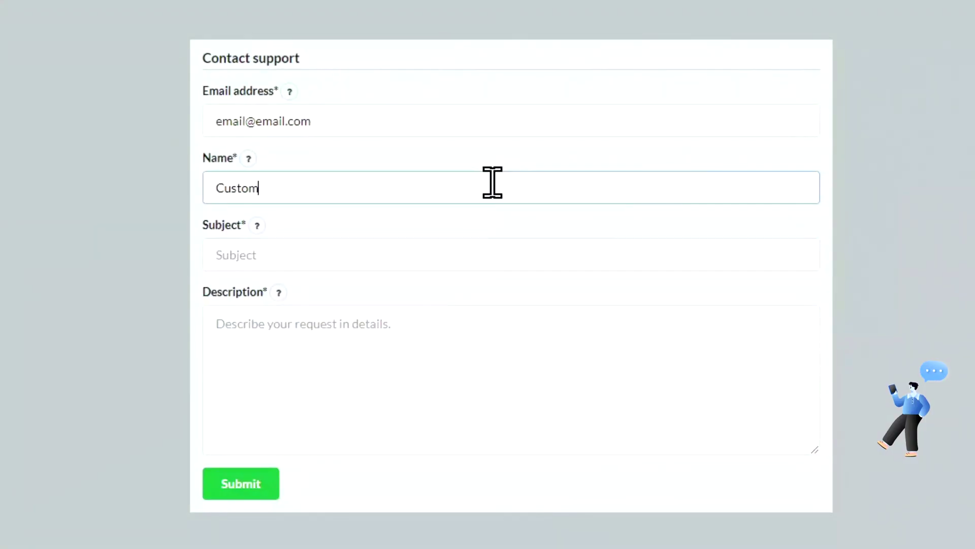
key("Tab")
type("I have a question")
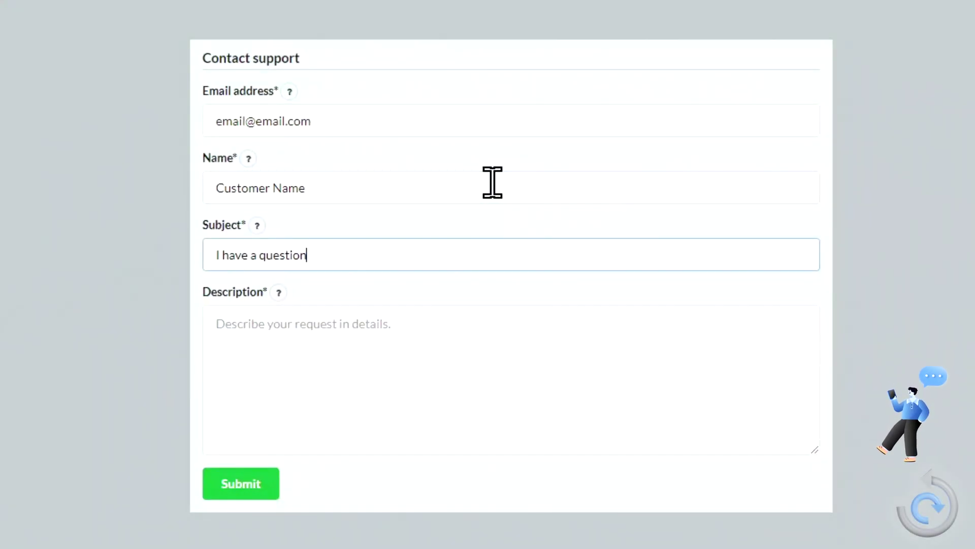
key("Tab")
type("My question")
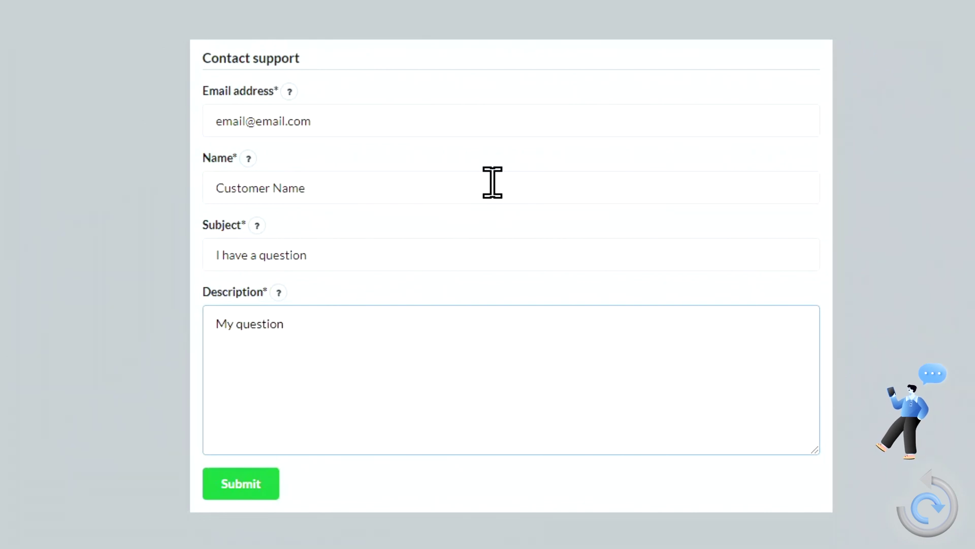
left_click(253, 489)
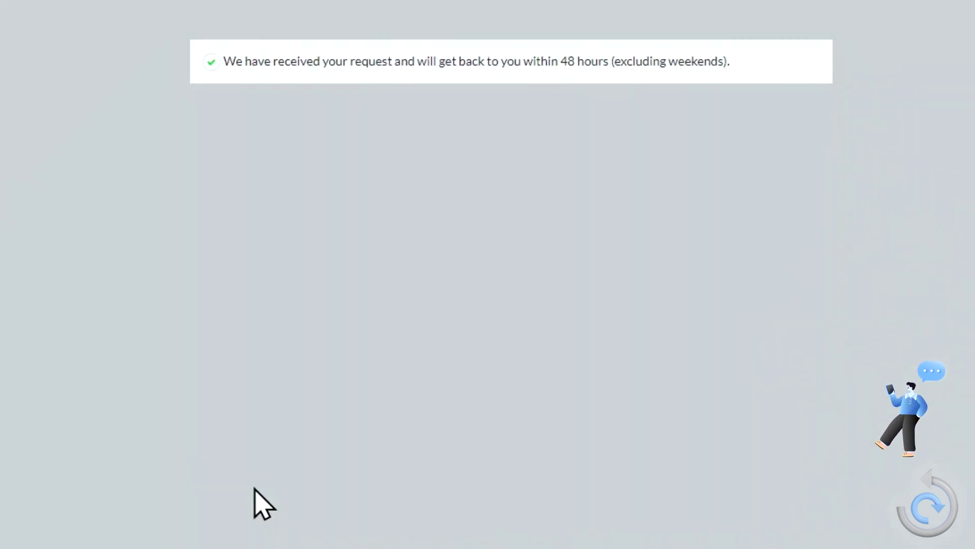